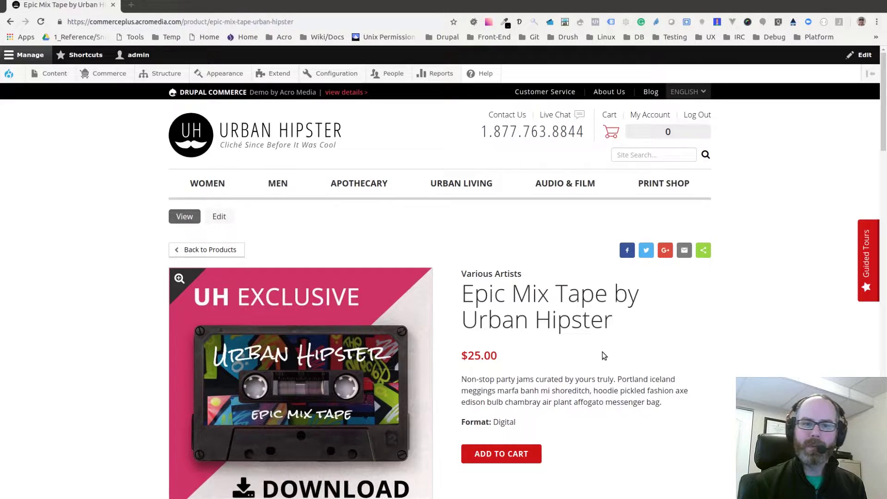
Scroll the Epic Mix Tape product page down to the Description tab's Samples section.
scroll(472, 265, "down", 2)
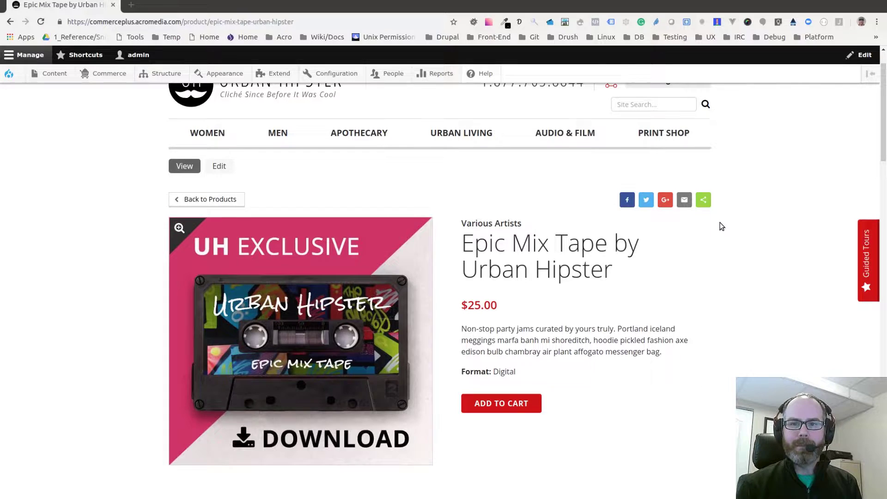
Highlight the SAMPLES heading, scroll through every sample track player, then scroll back to the product title.
scroll(629, 340, "down", 7)
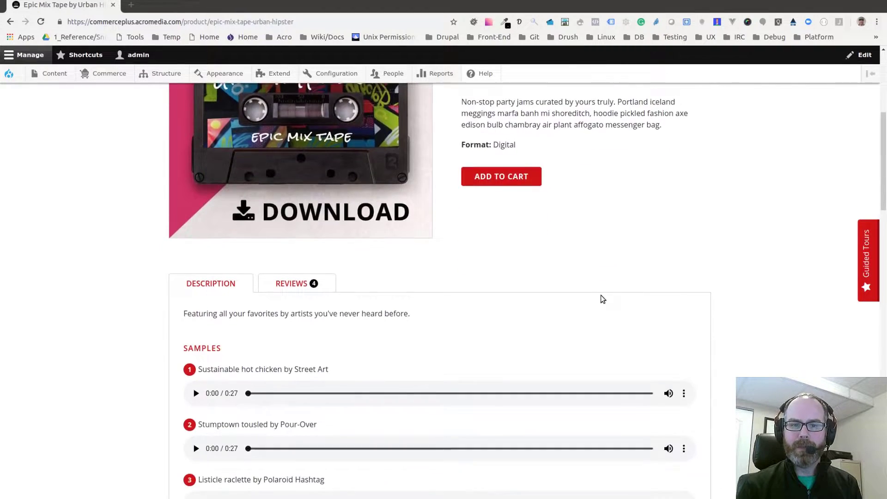
scroll(403, 273, "down", 2)
double_click(201, 172)
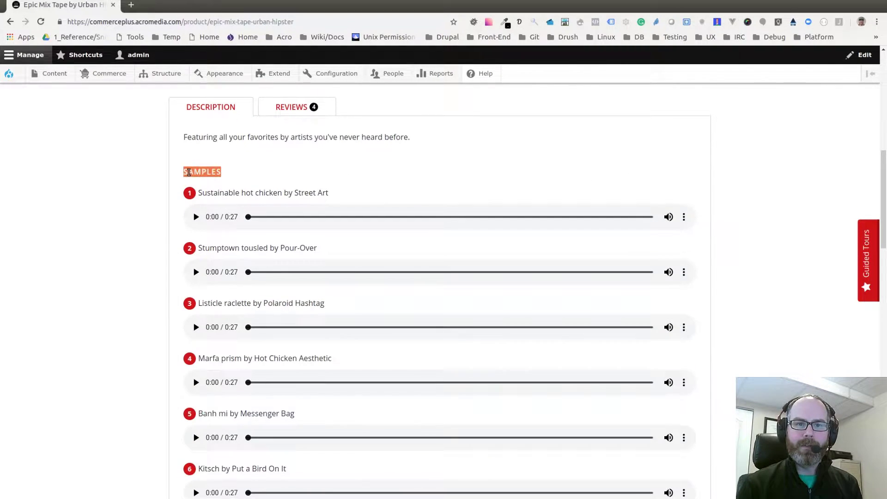
left_click(292, 173)
scroll(222, 192, "down", 3)
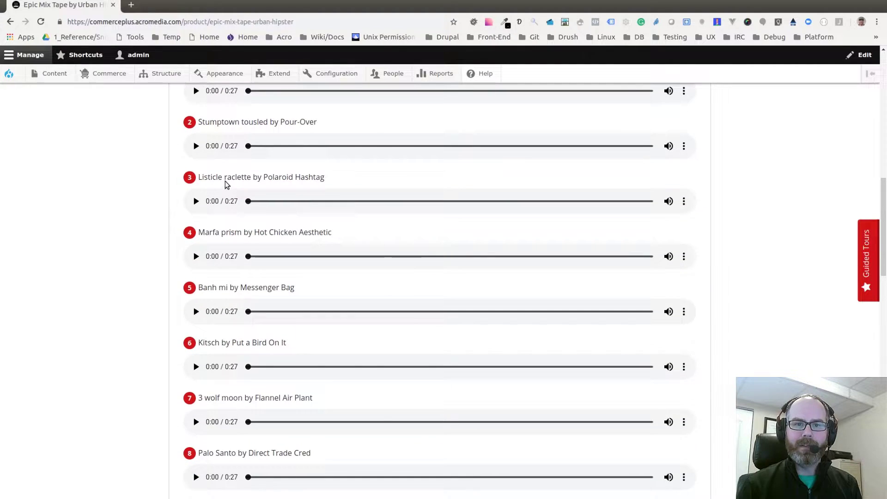
scroll(220, 217, "down", 11)
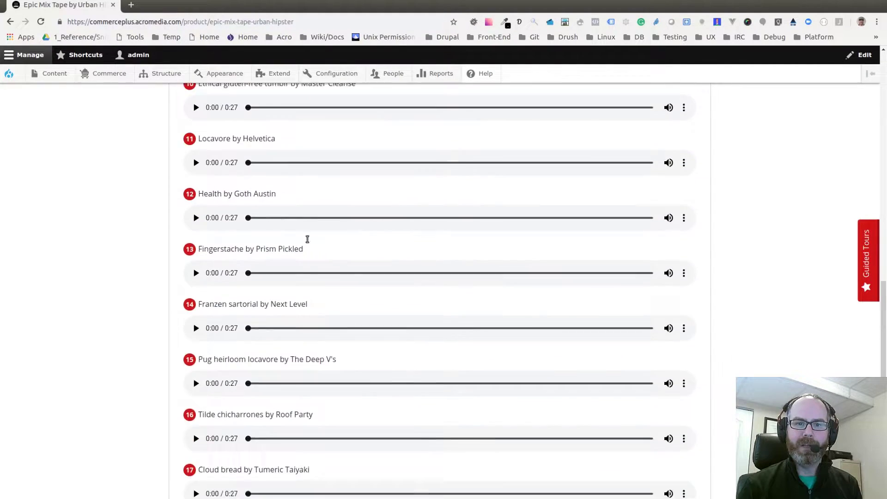
scroll(462, 286, "down", 2)
scroll(753, 339, "up", 9)
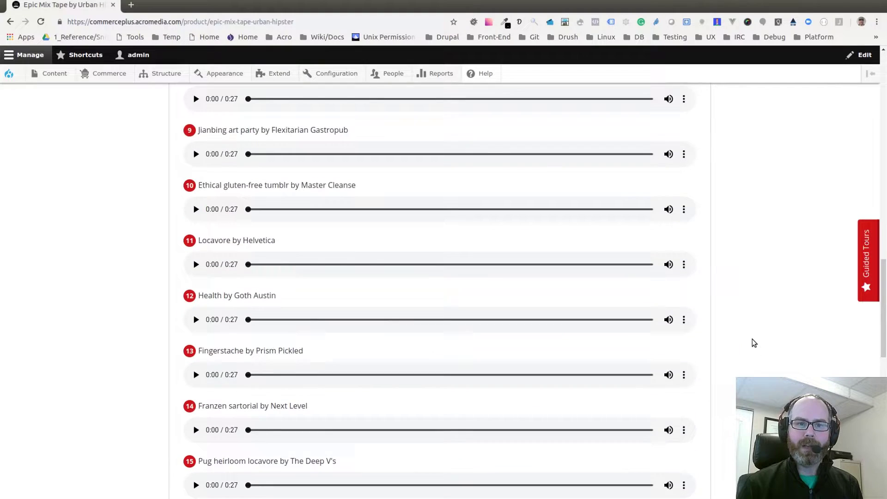
scroll(752, 339, "up", 15)
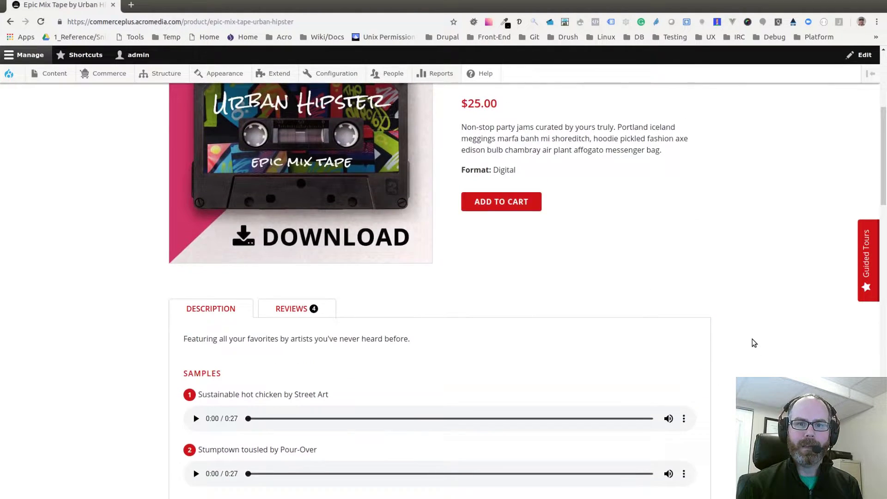
scroll(752, 345, "up", 2)
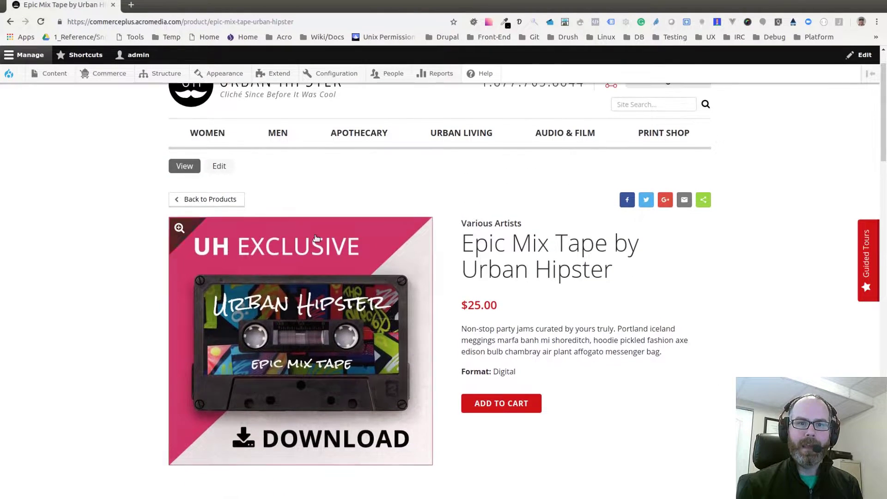
Open the Epic Mix Tape edit form and keep Album Samples as Epic Mix Tape by Urban Hipster.
left_click(219, 166)
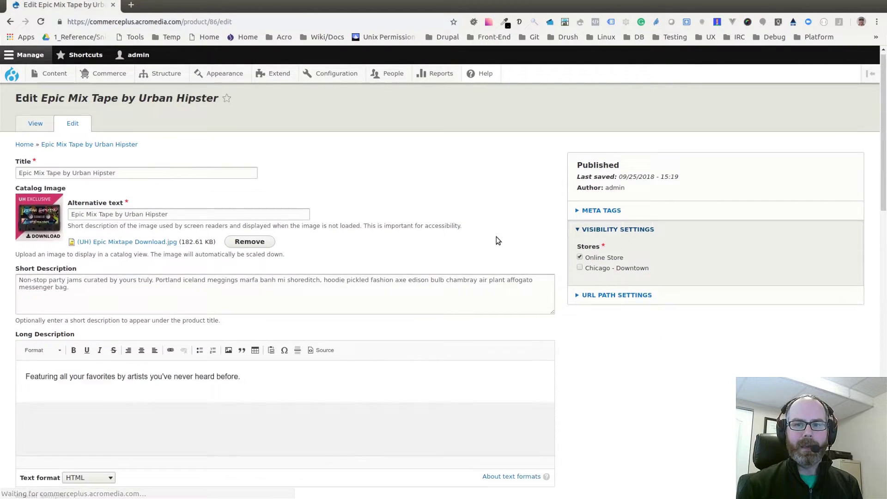
scroll(582, 245, "down", 8)
scroll(88, 210, "up", 2)
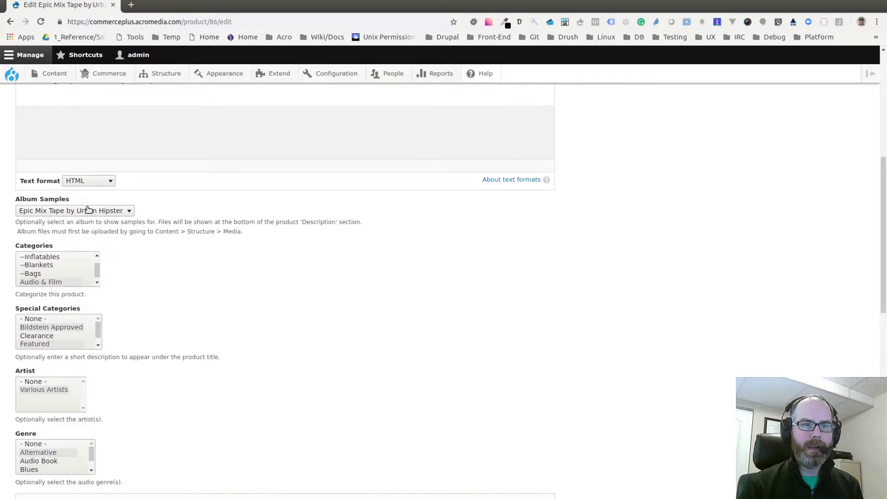
left_click(128, 212)
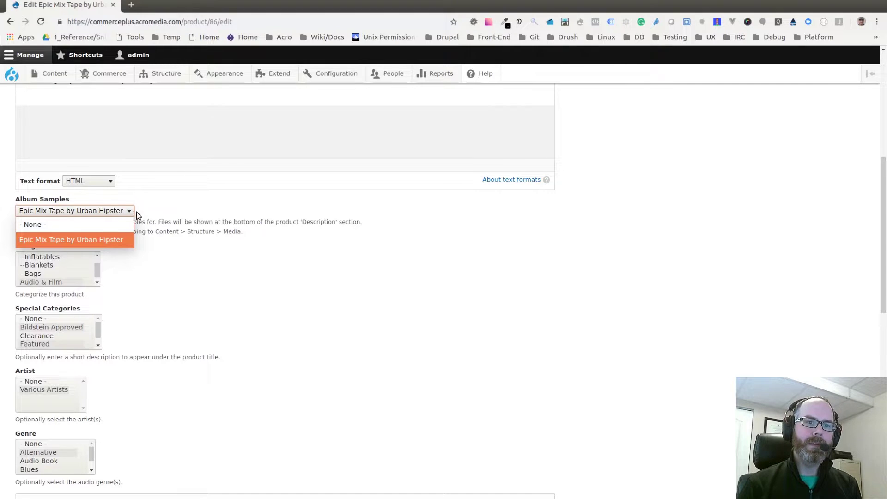
left_click(135, 211)
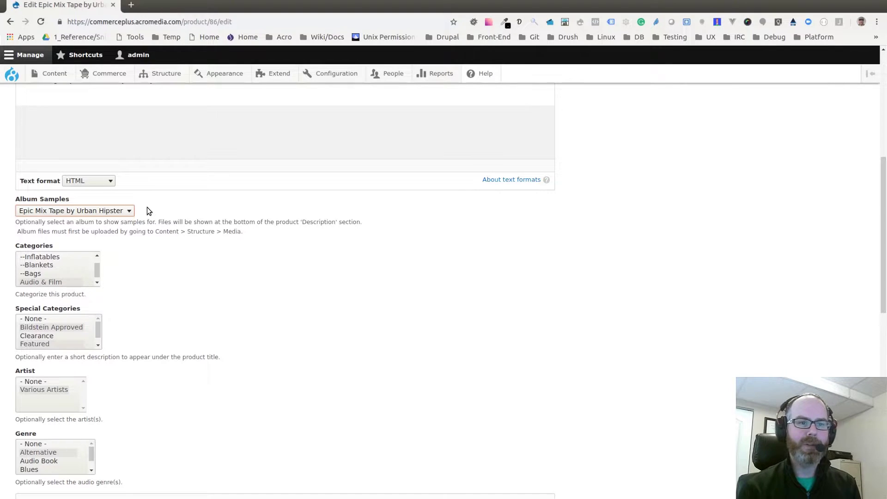
scroll(233, 254, "down", 6)
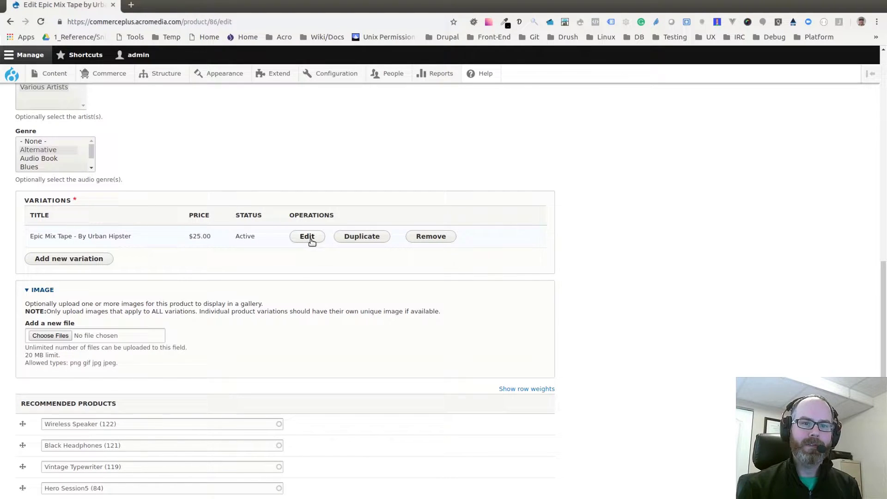
Edit the Epic Mix Tape variation and keep its Files album as Epic Mix Tape by Urban Hipster.
left_click(310, 239)
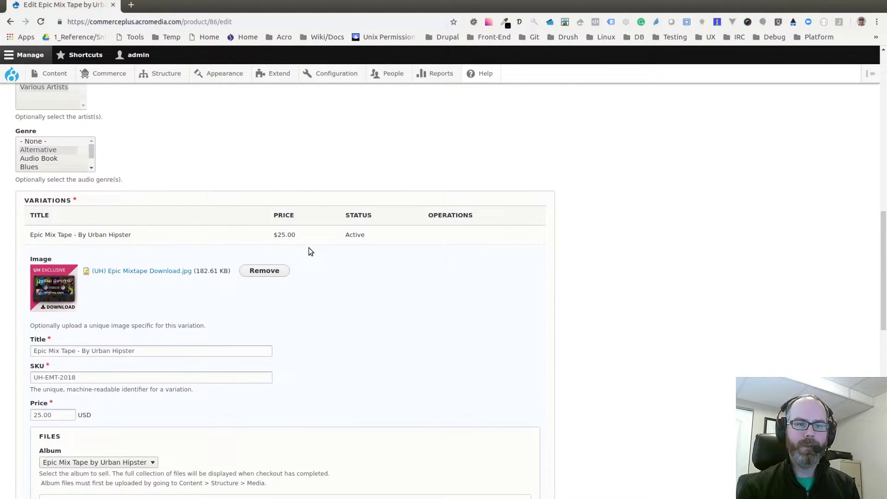
scroll(323, 268, "down", 3)
scroll(325, 268, "down", 2)
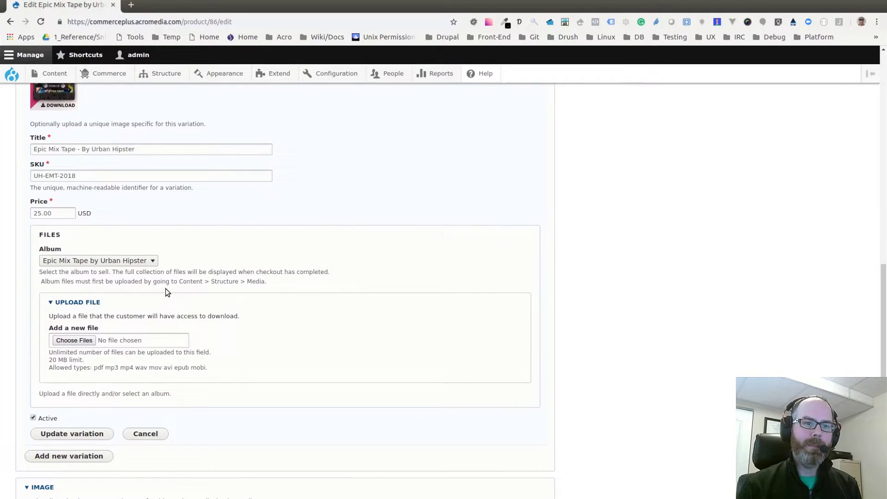
left_click(150, 263)
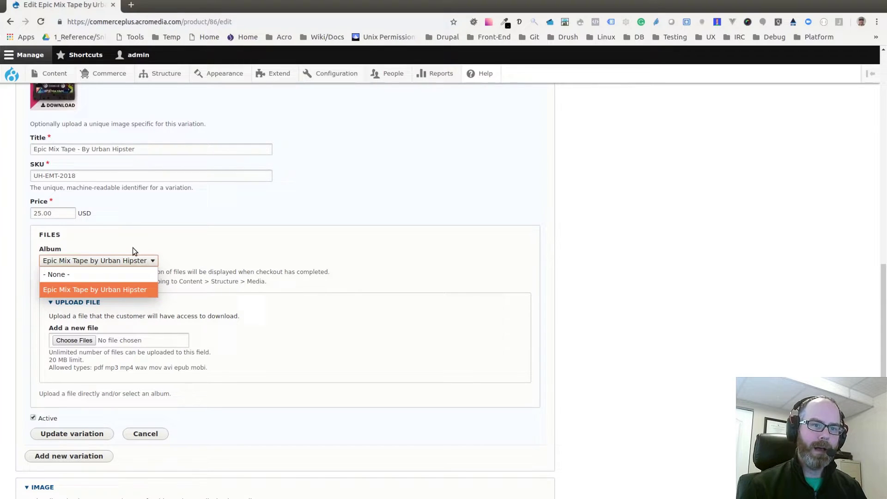
left_click(130, 250)
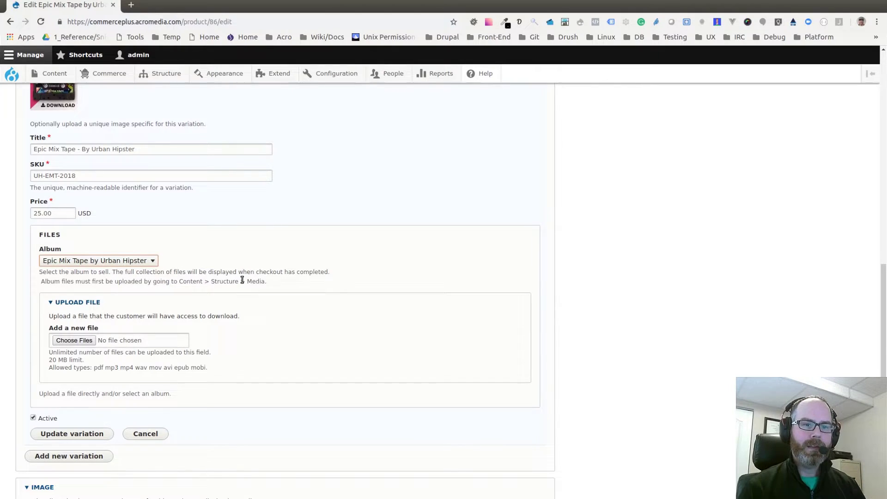
scroll(254, 263, "up", 3)
scroll(238, 251, "down", 2)
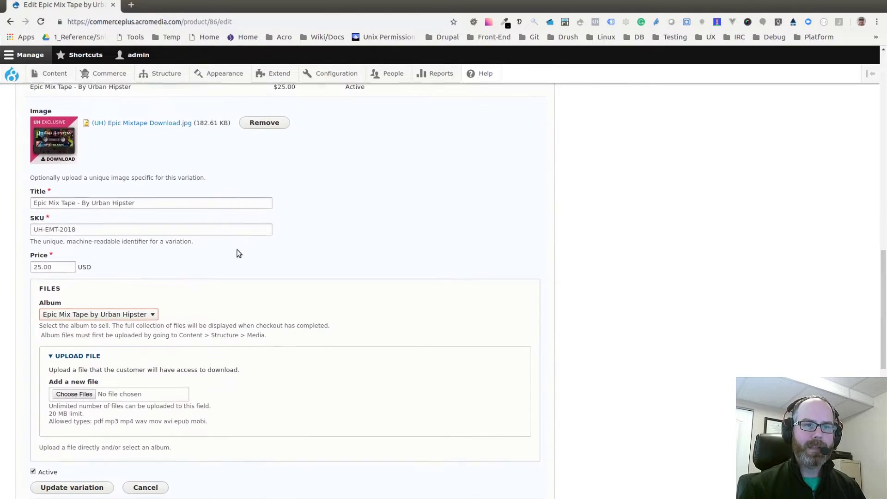
left_click(133, 308)
left_click(145, 306)
scroll(146, 300, "up", 1)
scroll(580, 362, "up", 5)
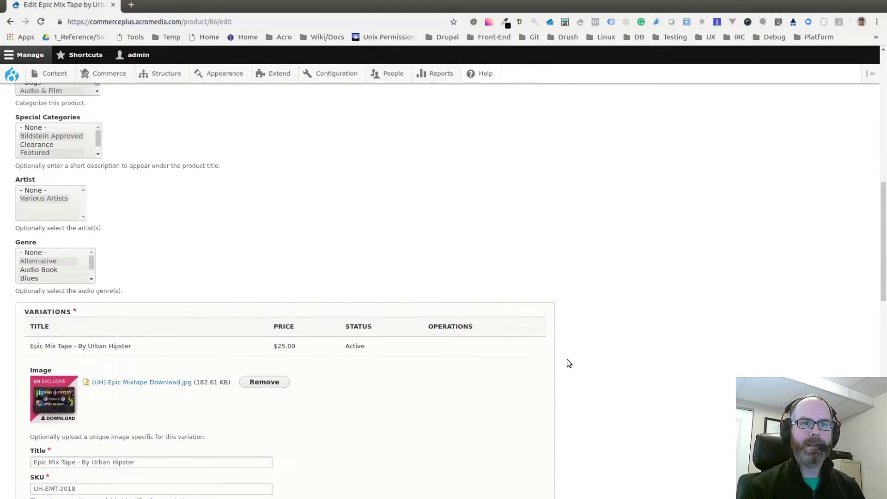
scroll(568, 363, "up", 8)
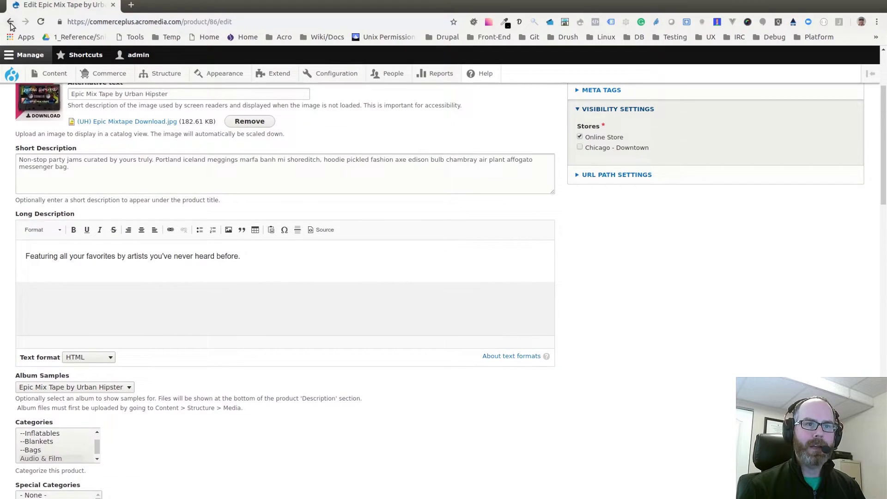
Open the Album media type from the Media types list and review its Audio file source settings.
left_click(10, 22)
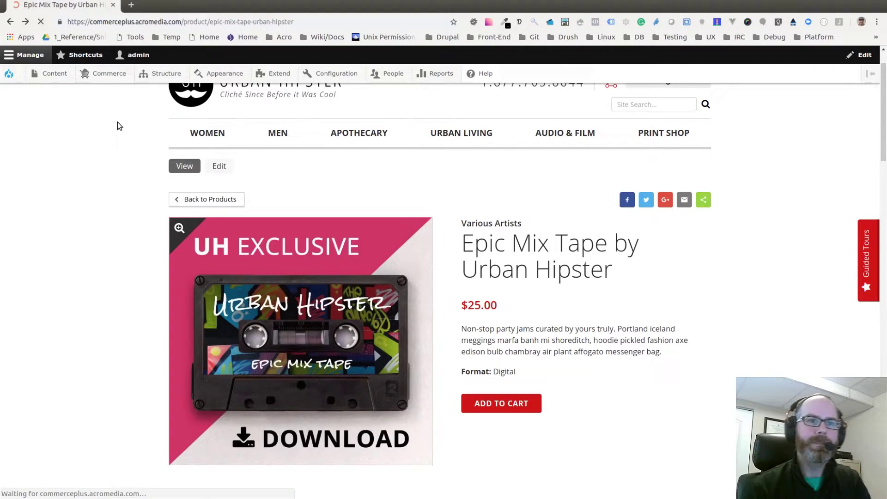
mouse_move(166, 74)
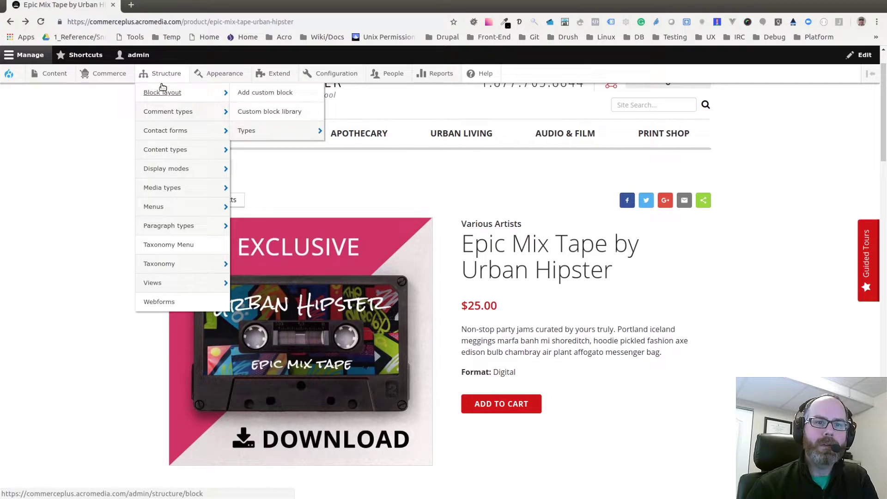
mouse_move(164, 195)
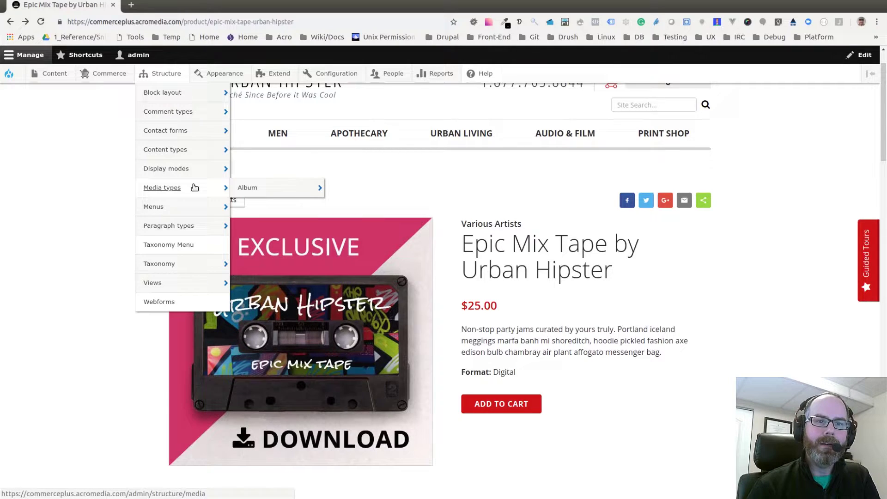
left_click(173, 190)
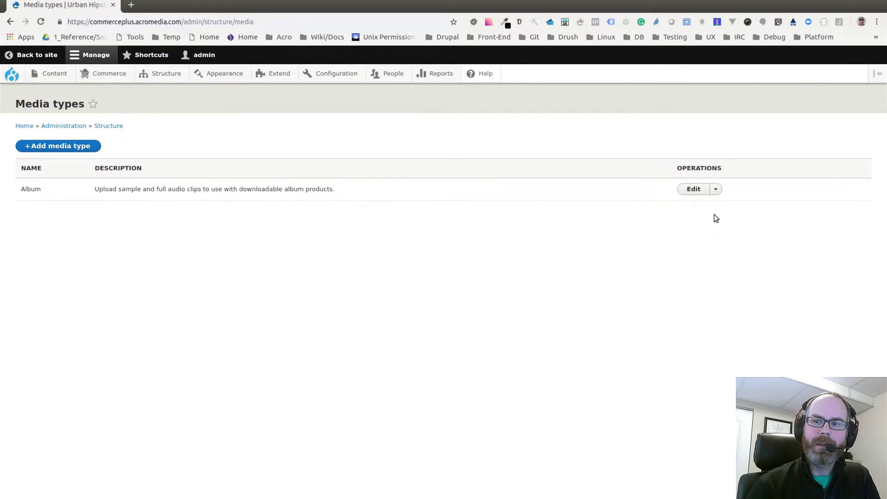
left_click(691, 192)
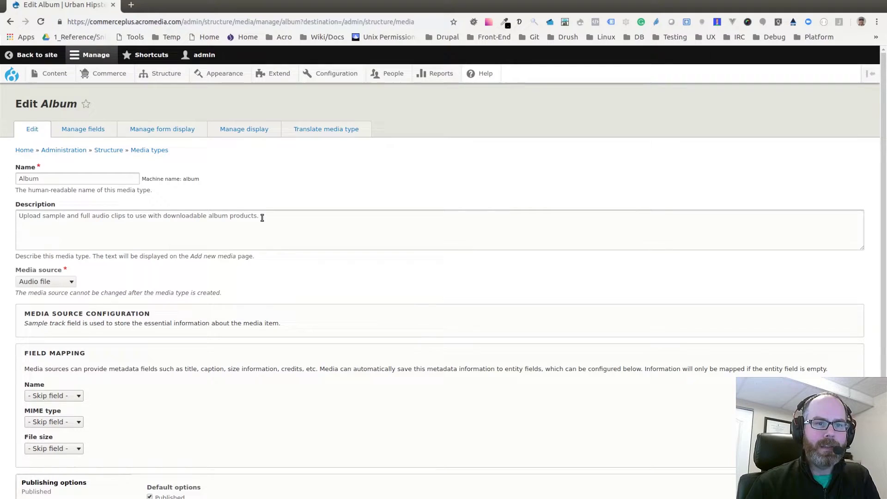
scroll(222, 278, "down", 1)
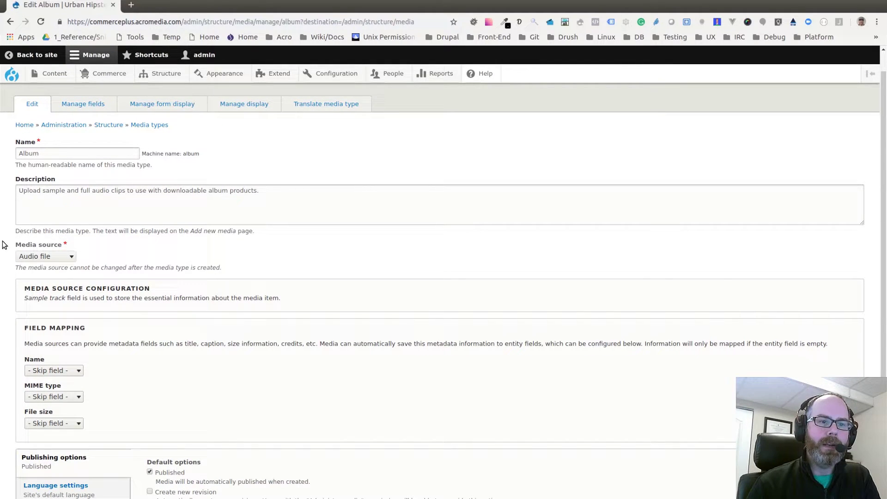
Open the Album type's Manage fields tab and highlight its Full track and Sample track fields.
left_click(90, 104)
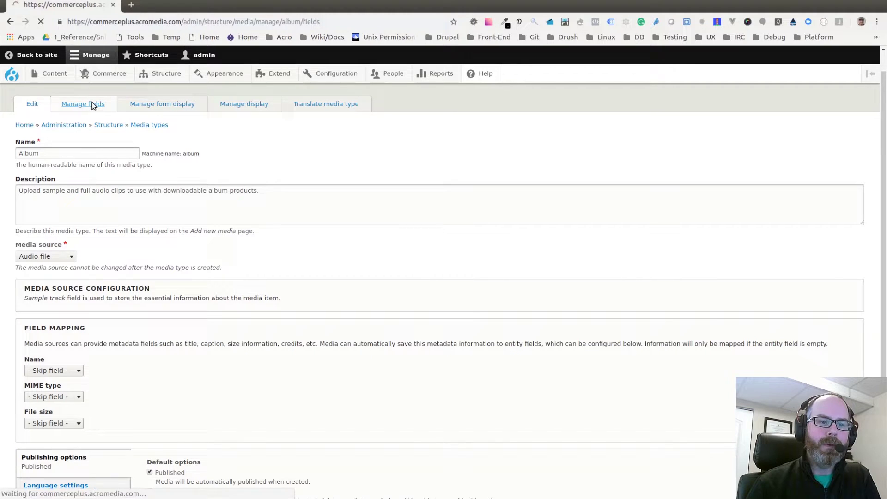
double_click(37, 214)
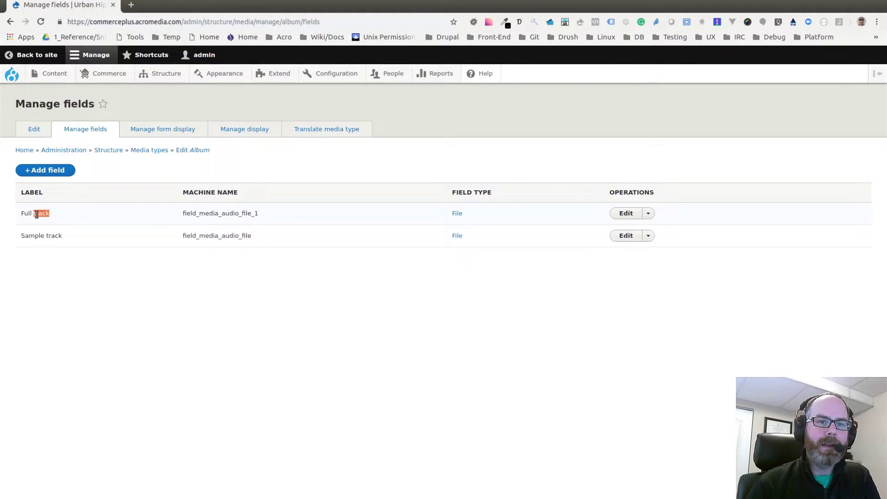
triple_click(38, 236)
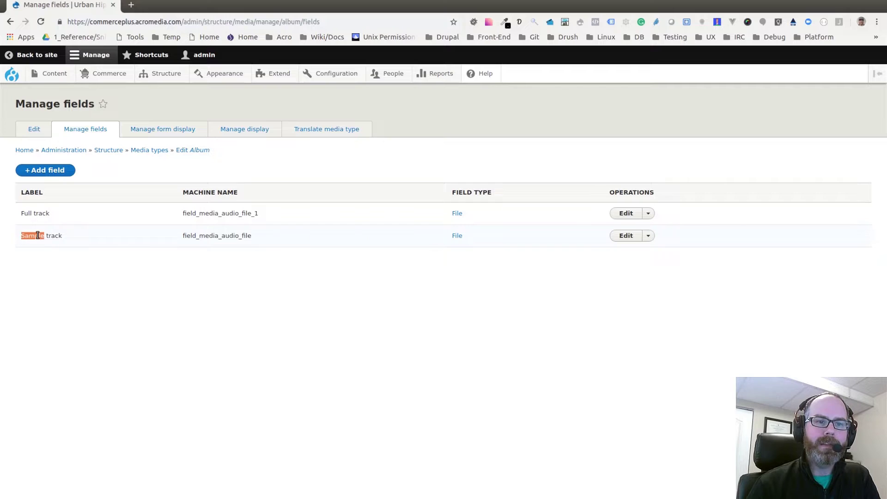
triple_click(36, 213)
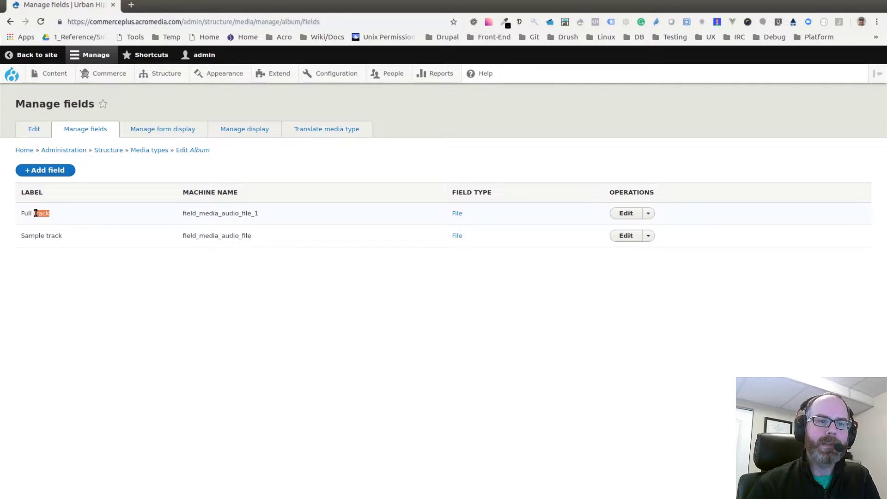
left_click(103, 213)
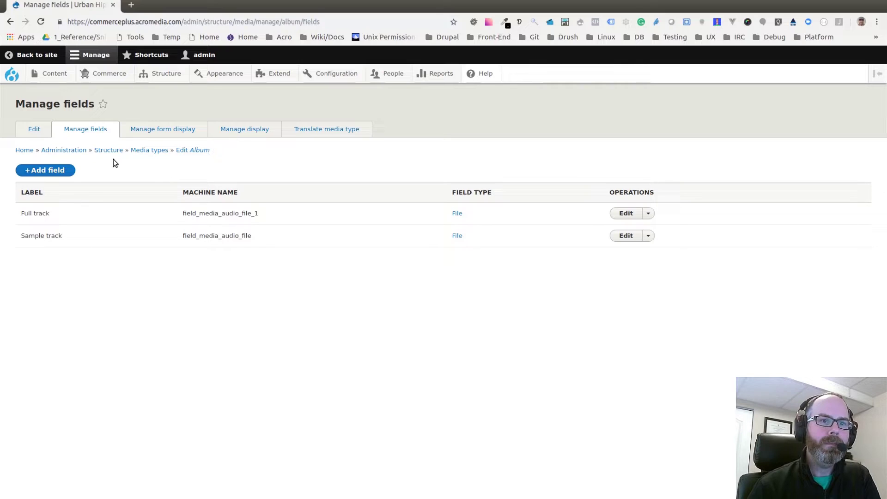
mouse_move(52, 77)
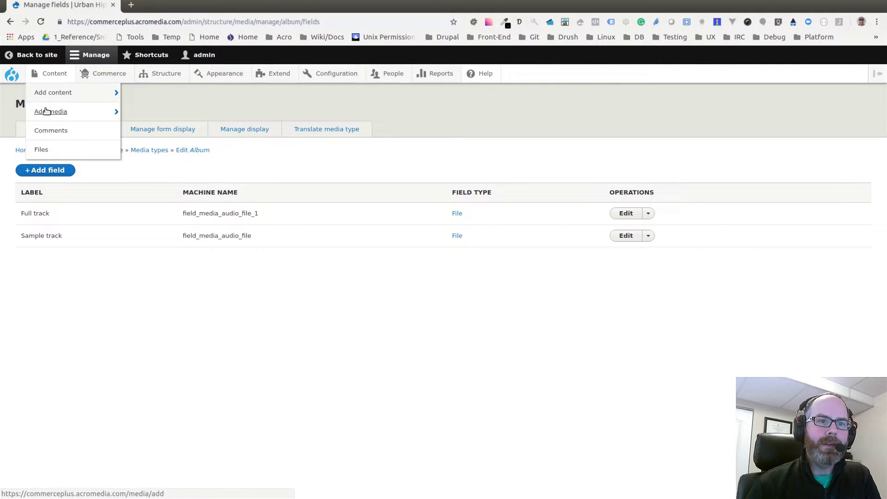
Open Content > Add media > Album, leaving the new item's Name field blank.
mouse_move(48, 116)
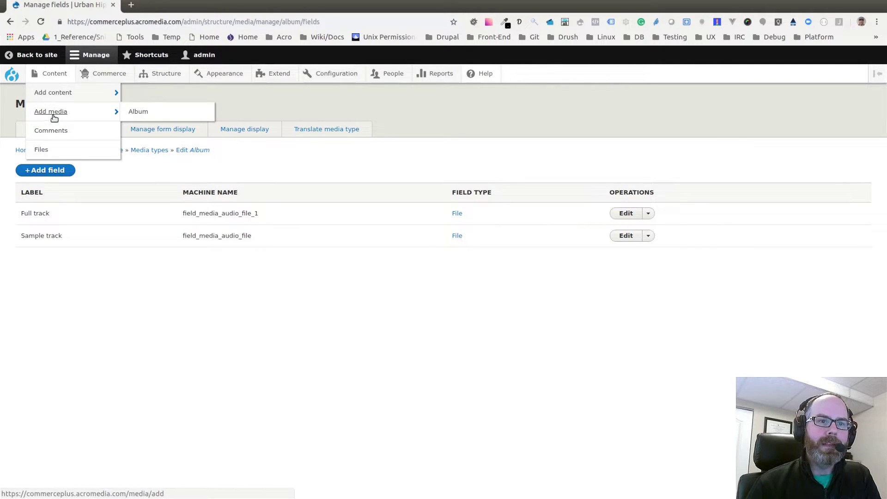
left_click(137, 116)
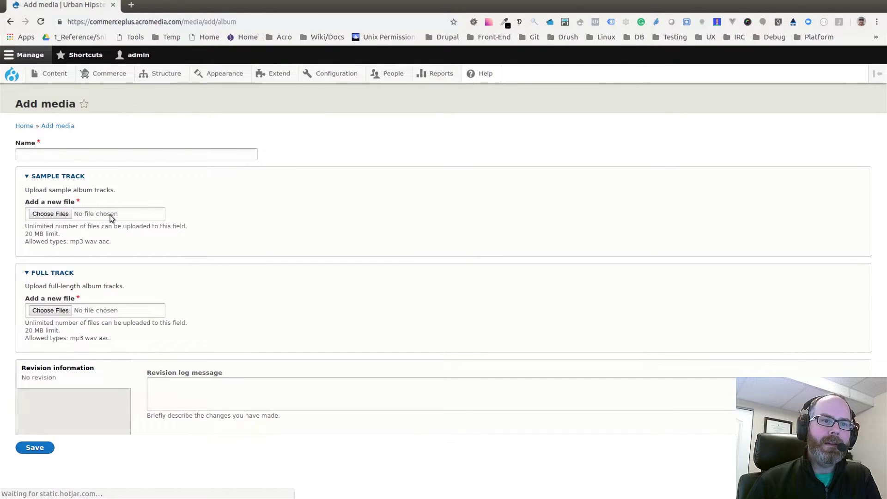
left_click(81, 157)
left_click(251, 140)
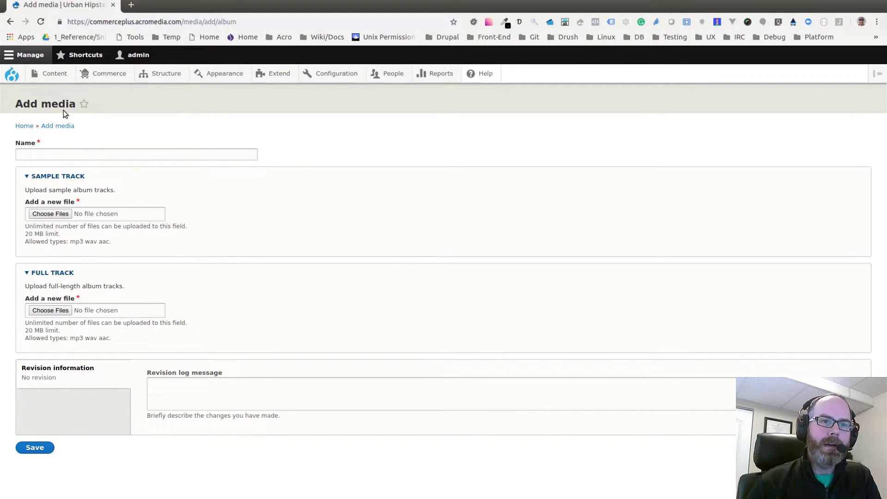
Open Content > Files and scroll through the epic-mix-tape SAMPLE and FULL mp3 uploads.
left_click(40, 75)
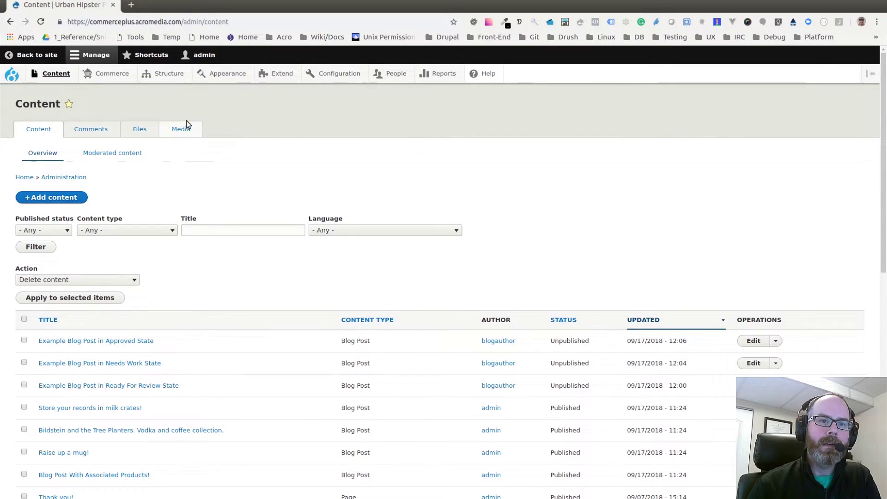
left_click(139, 130)
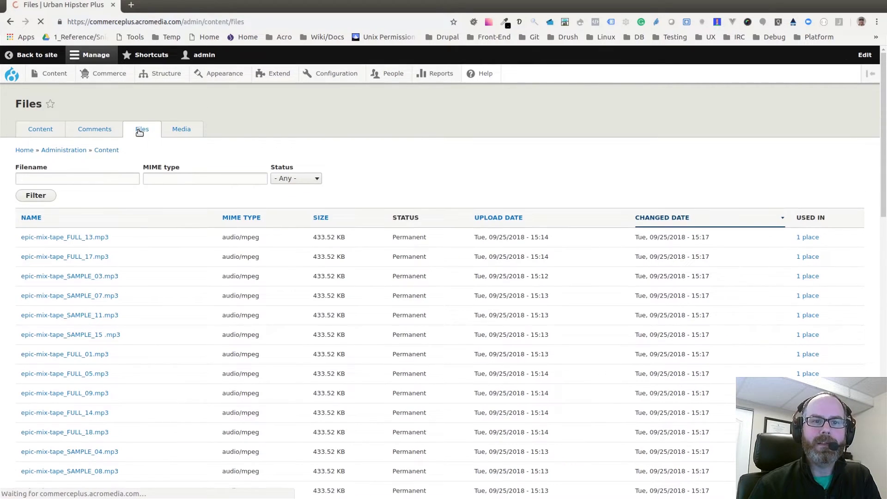
scroll(264, 157, "down", 8)
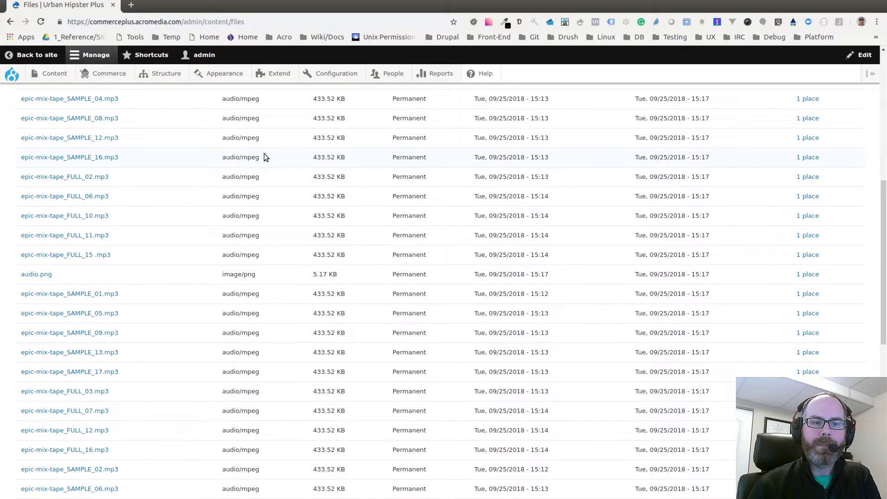
scroll(248, 180, "up", 8)
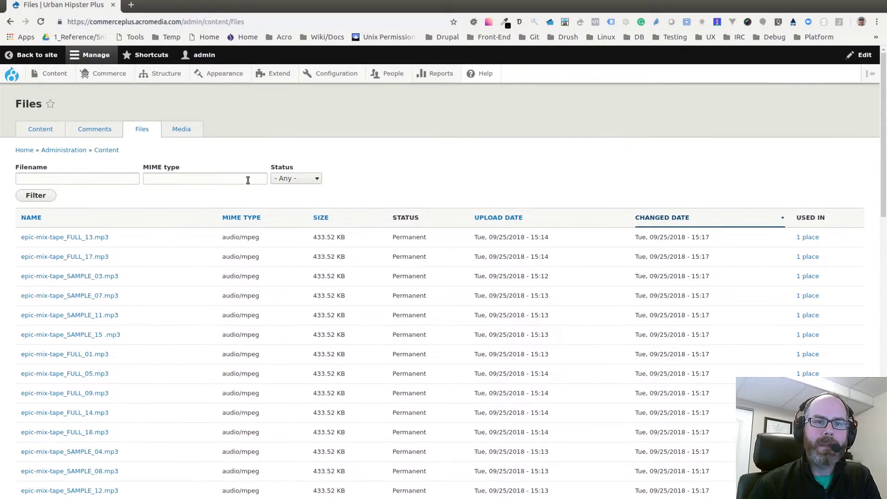
Open the Media tab listing the Album item Epic Mix Tape by Urban Hipster.
left_click(181, 125)
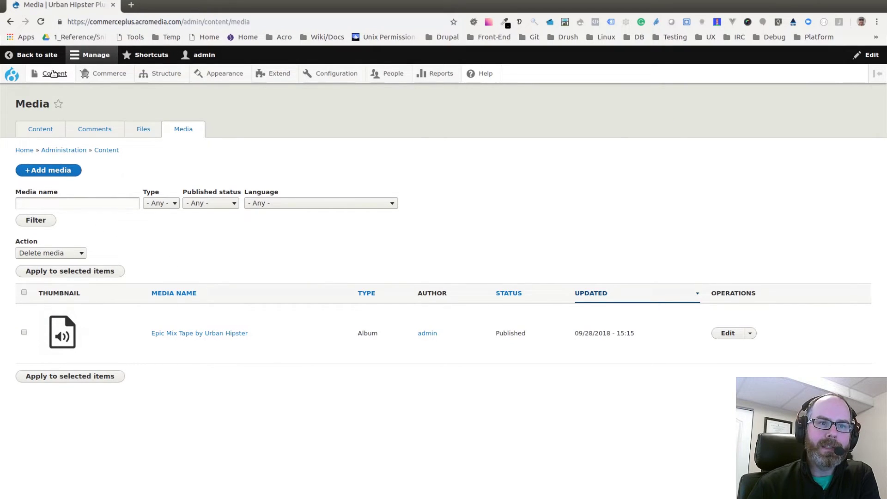
mouse_move(54, 73)
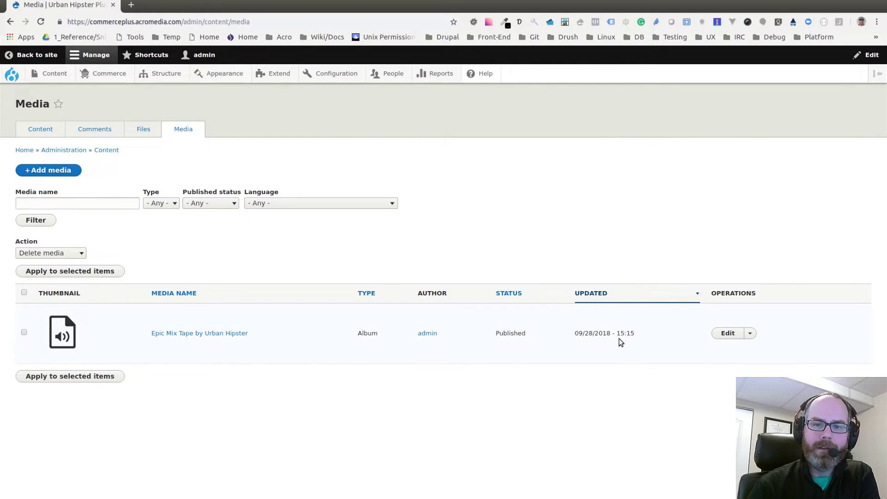
left_click(724, 333)
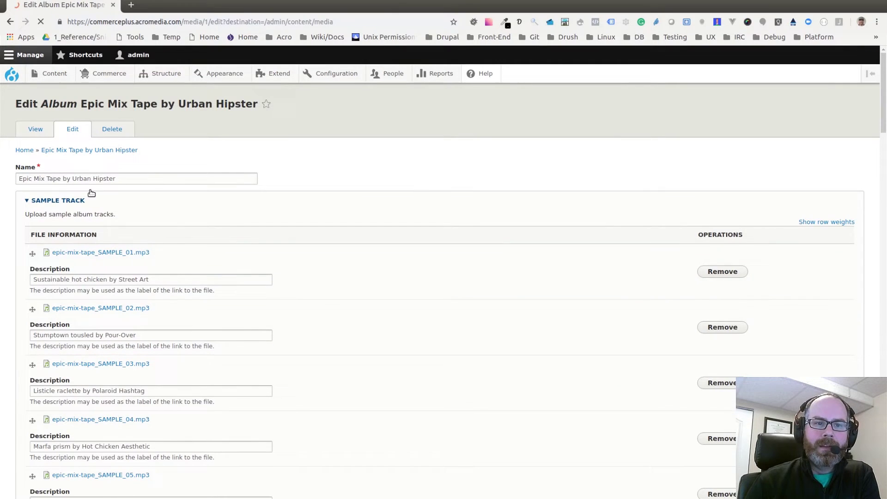
triple_click(50, 179)
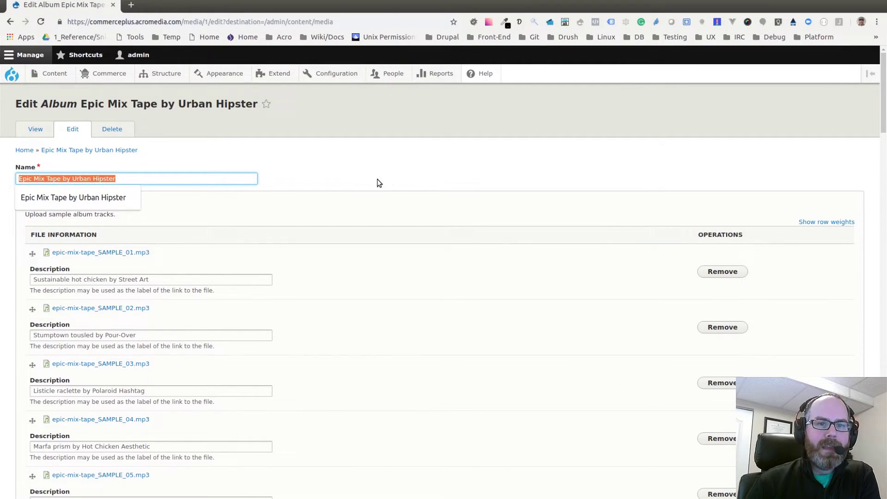
scroll(71, 301, "down", 4)
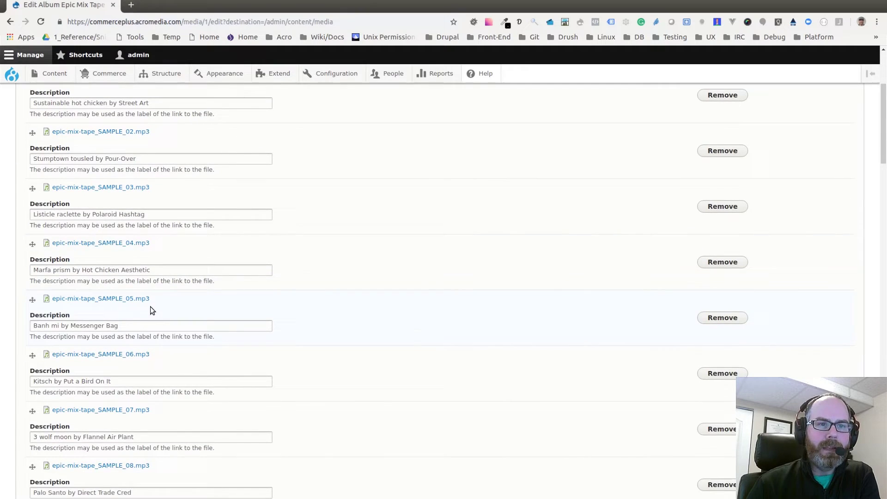
scroll(150, 306, "down", 5)
left_click(70, 179)
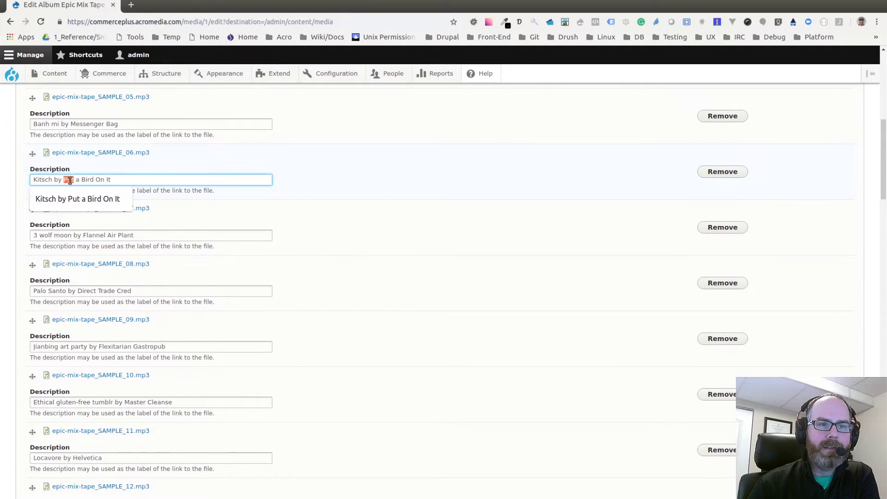
left_click(75, 234)
left_click_drag(74, 233, 155, 226)
left_click(155, 227)
scroll(155, 227, "down", 6)
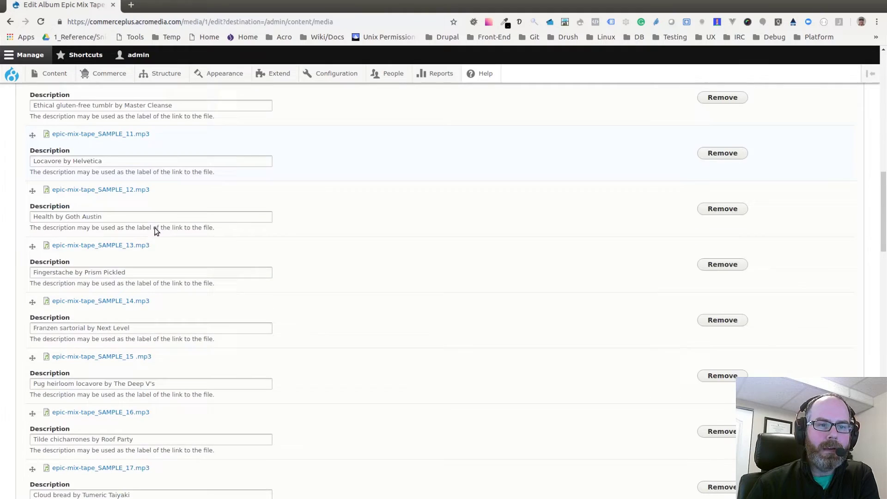
scroll(154, 227, "down", 14)
scroll(71, 144, "down", 6)
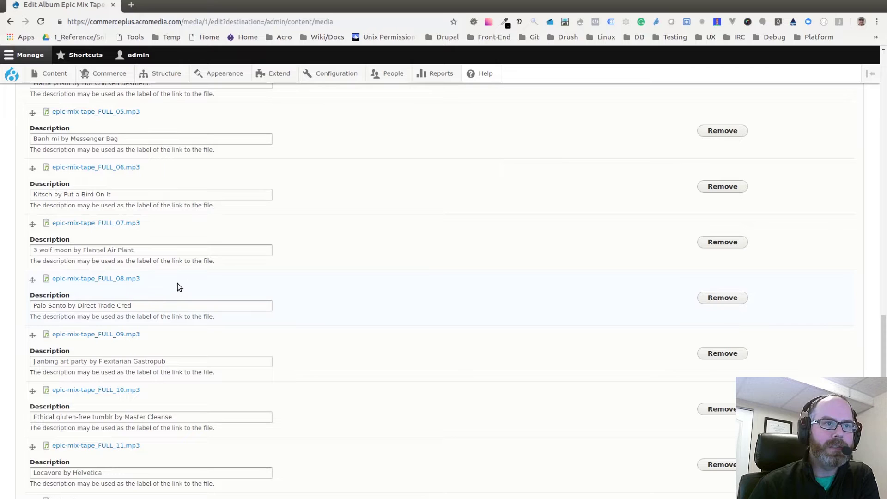
scroll(200, 280, "down", 12)
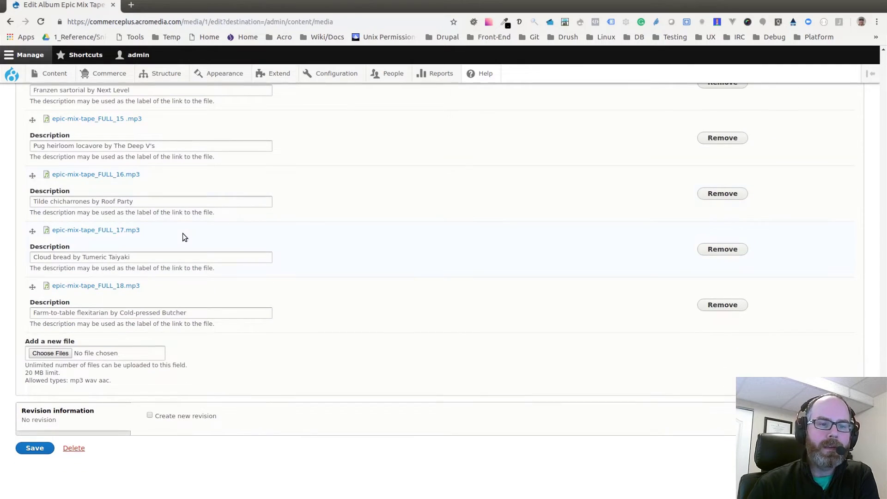
scroll(185, 235, "up", 8)
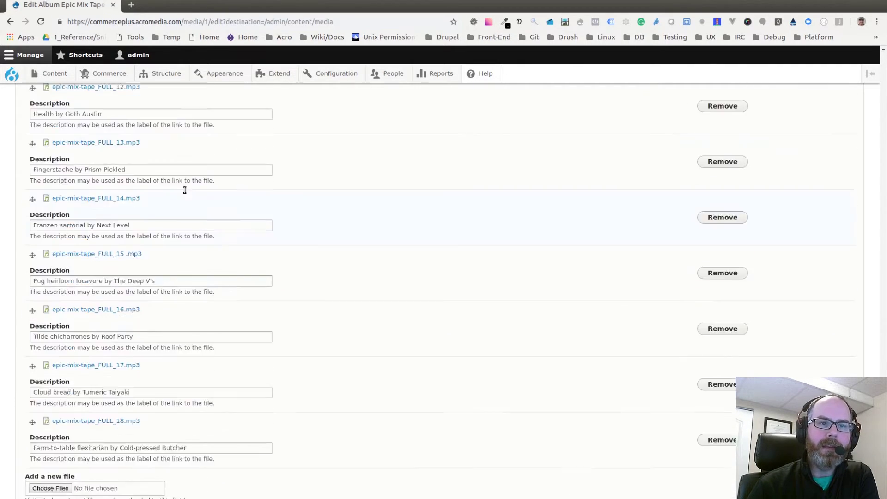
scroll(180, 202, "up", 20)
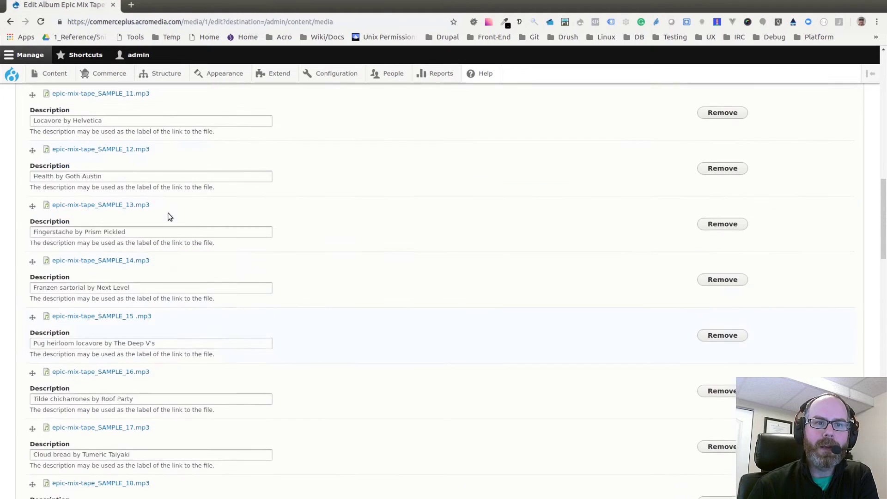
scroll(162, 203, "up", 10)
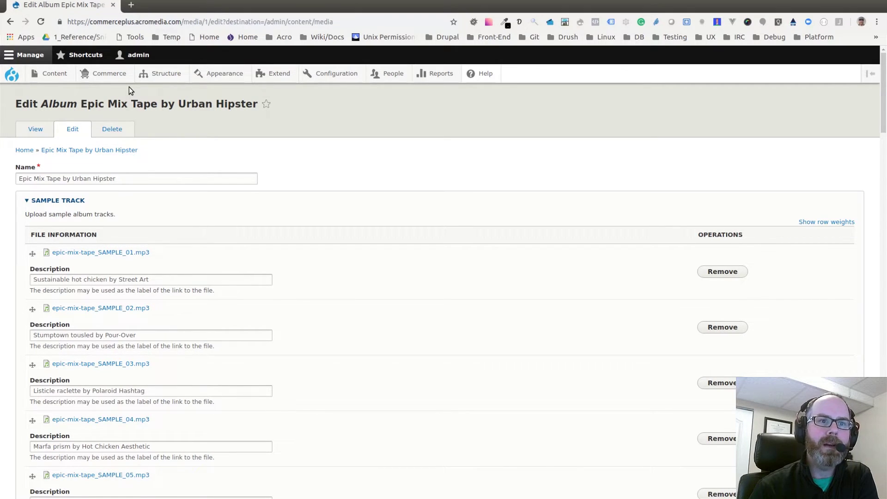
Go back to the Media list and flush all caches from the Drupal logo menu.
left_click(10, 21)
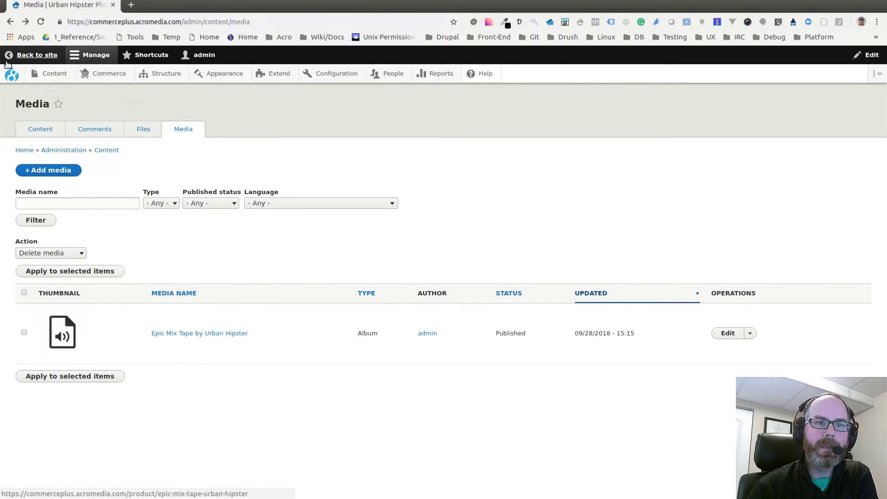
mouse_move(10, 75)
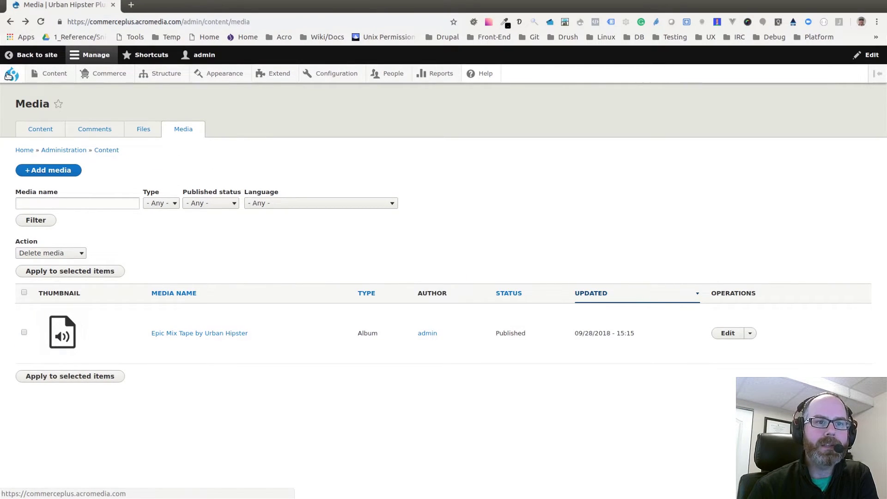
mouse_move(30, 86)
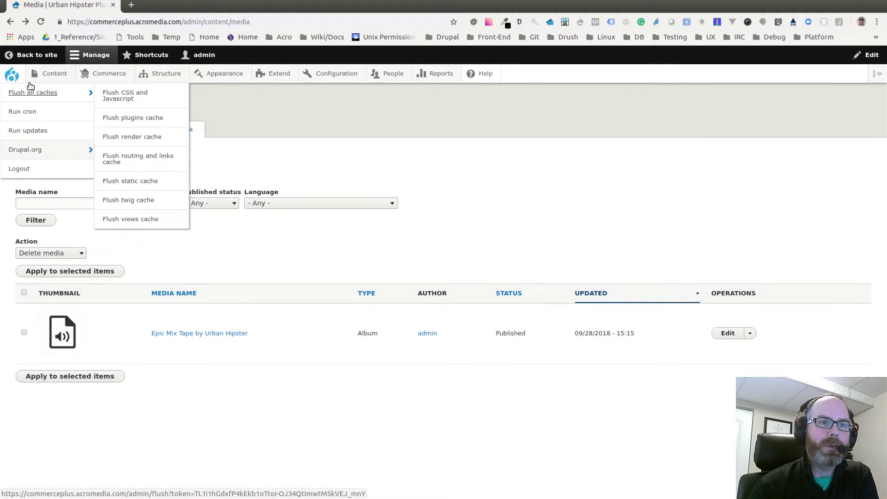
left_click(30, 88)
Return to the Urban Hipster storefront homepage and scroll down to Featured Products.
left_click(15, 78)
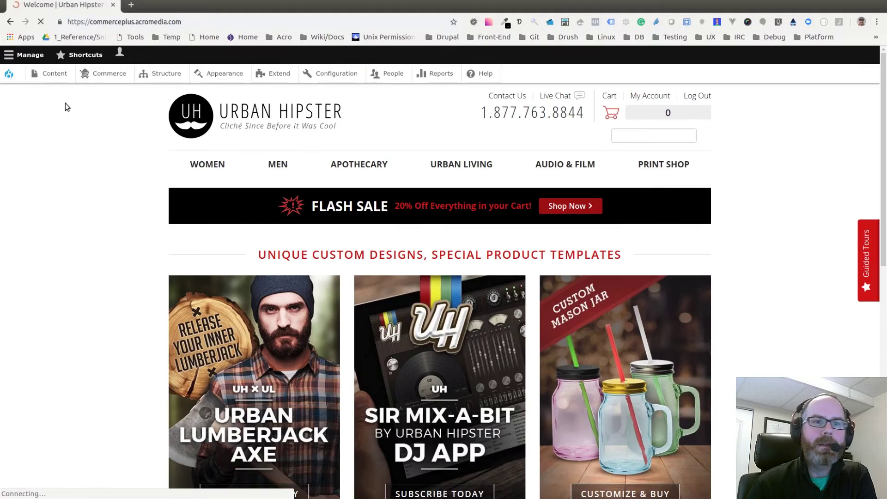
scroll(523, 260, "down", 10)
scroll(524, 260, "down", 4)
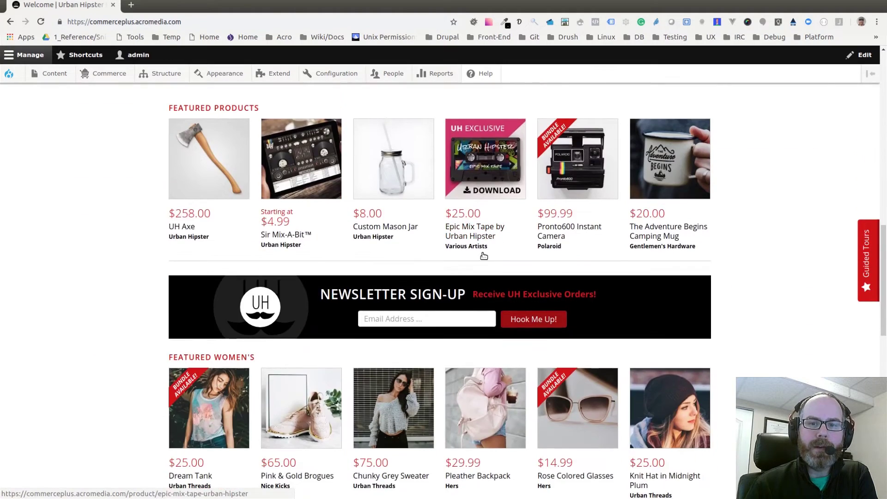
Open the Epic Mix Tape product page from Featured Products and scroll down to its Samples list.
left_click(455, 175)
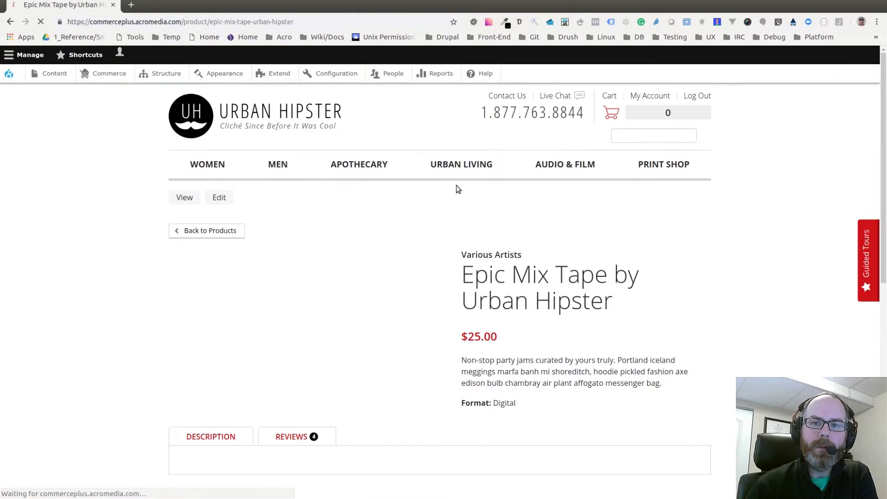
scroll(555, 250, "down", 7)
scroll(367, 247, "down", 3)
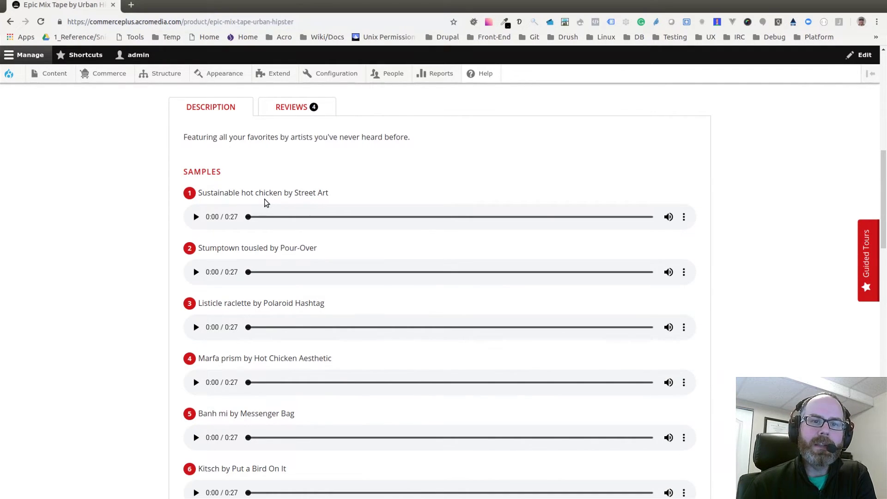
Highlight the first three sample track titles, starting with Sustainable hot chicken, then return to Add to Cart.
triple_click(222, 194)
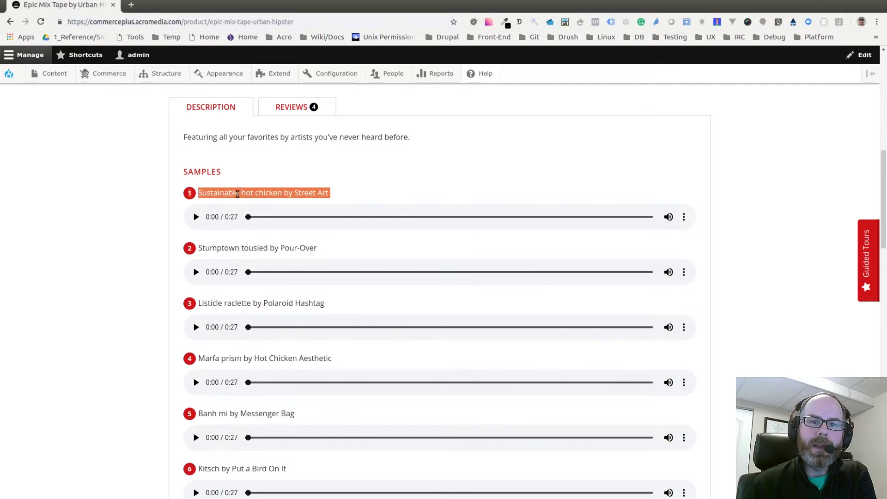
left_click(282, 197)
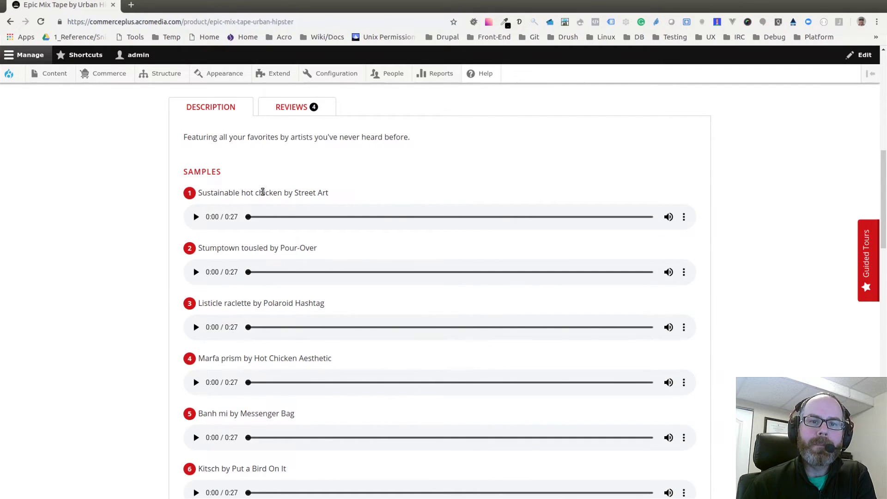
triple_click(261, 192)
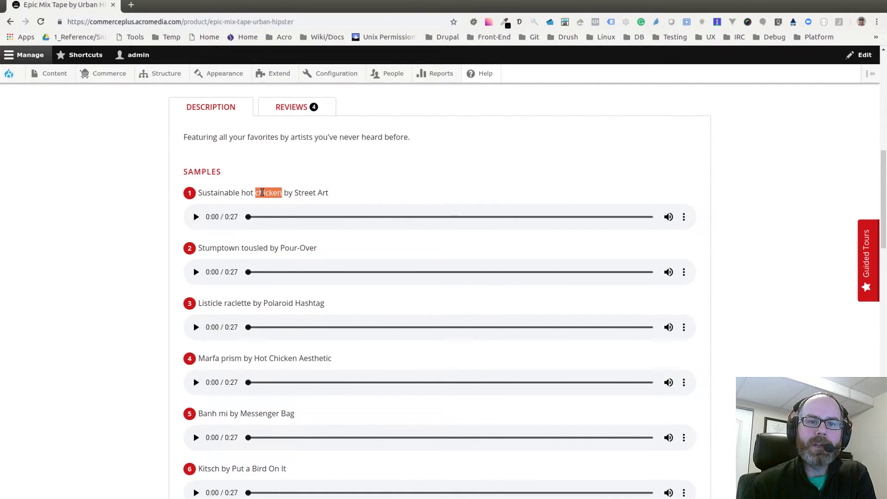
triple_click(260, 248)
triple_click(267, 303)
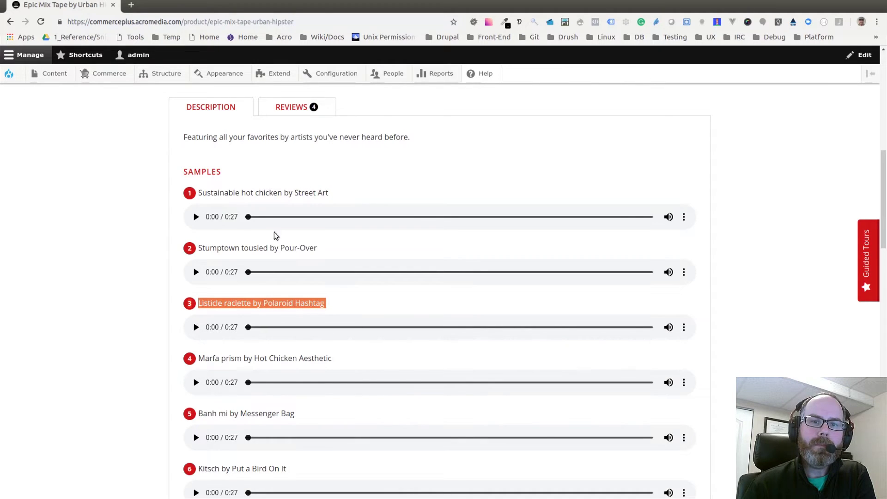
left_click(472, 190)
scroll(530, 200, "up", 5)
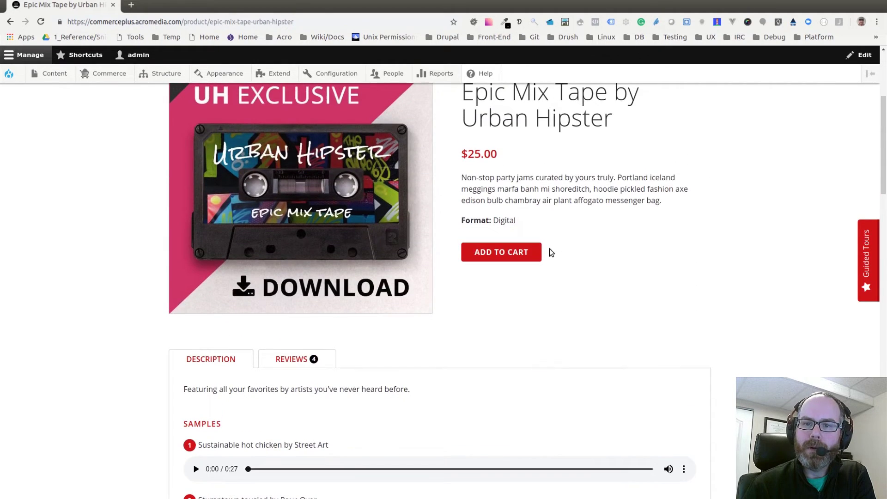
Add the Epic Mix Tape to the cart and open the full shopping cart page.
left_click(525, 254)
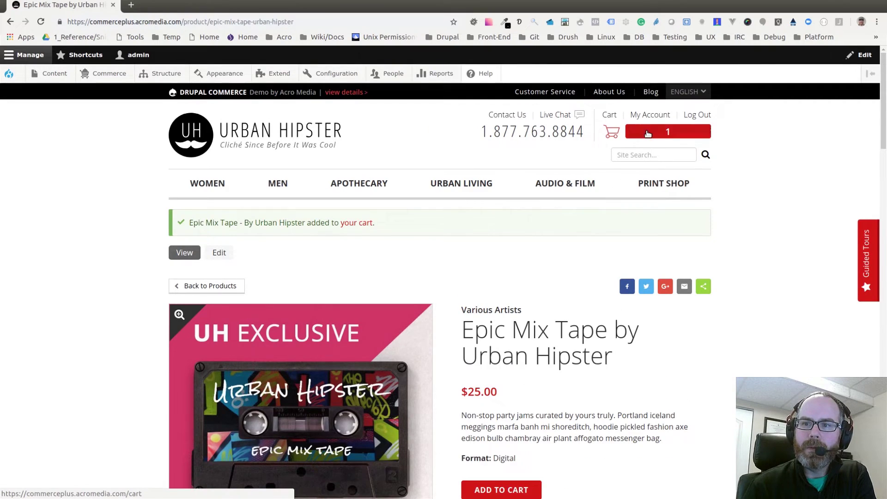
left_click(667, 131)
left_click(739, 183)
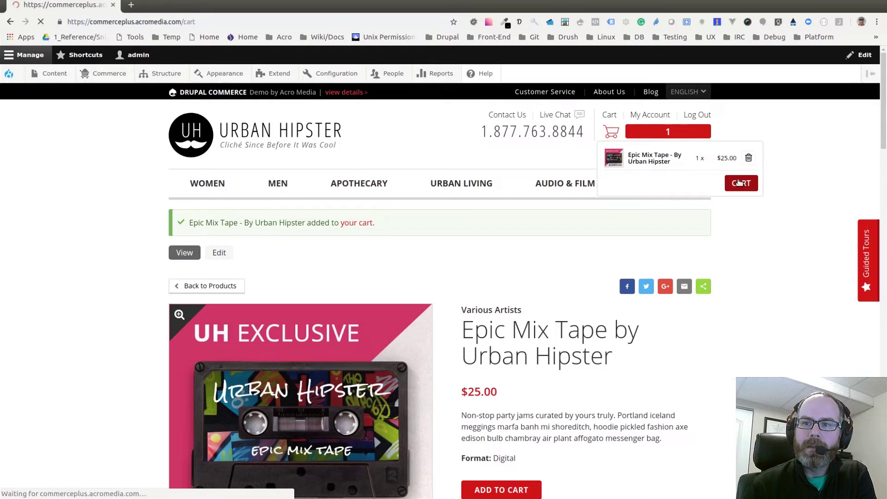
Check out with the prefilled details, review the order, and pay the $21.20 total.
scroll(592, 274, "down", 3)
left_click(691, 323)
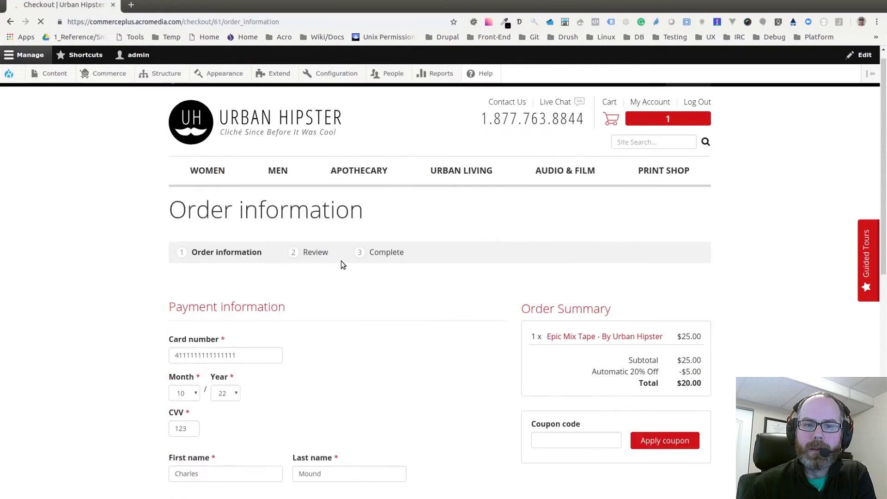
scroll(341, 264, "down", 4)
scroll(346, 249, "down", 3)
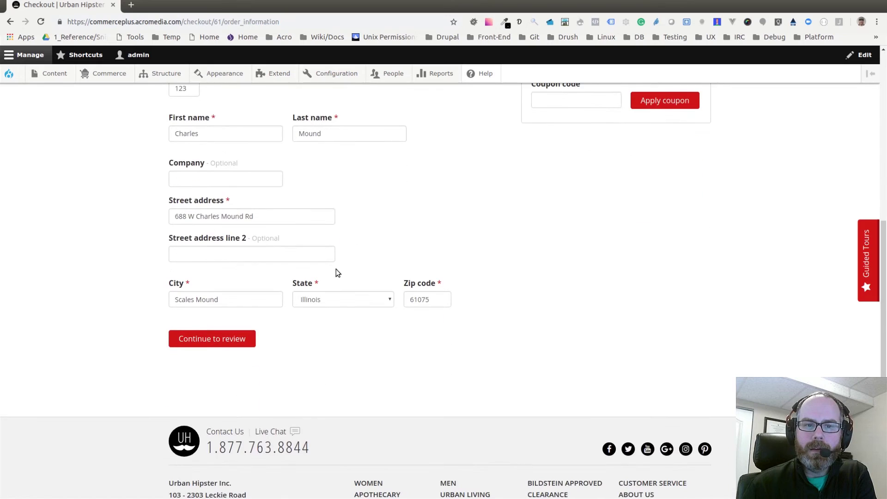
left_click(242, 343)
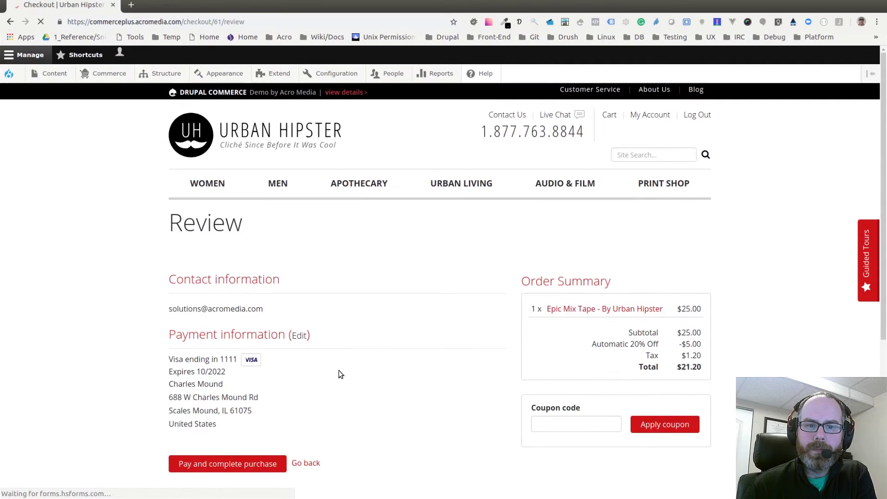
scroll(338, 370, "down", 3)
left_click(226, 353)
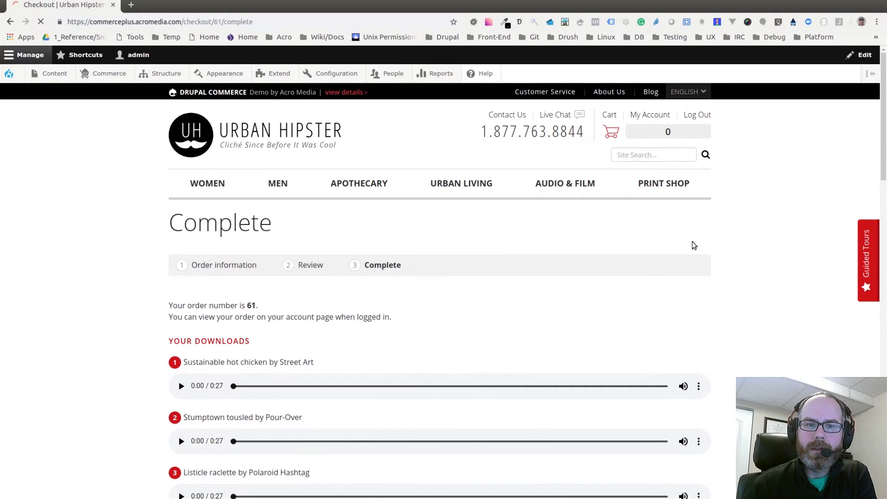
Scroll through Your Downloads and show the Download option for Sustainable hot chicken, then dismiss it.
scroll(496, 231, "down", 2)
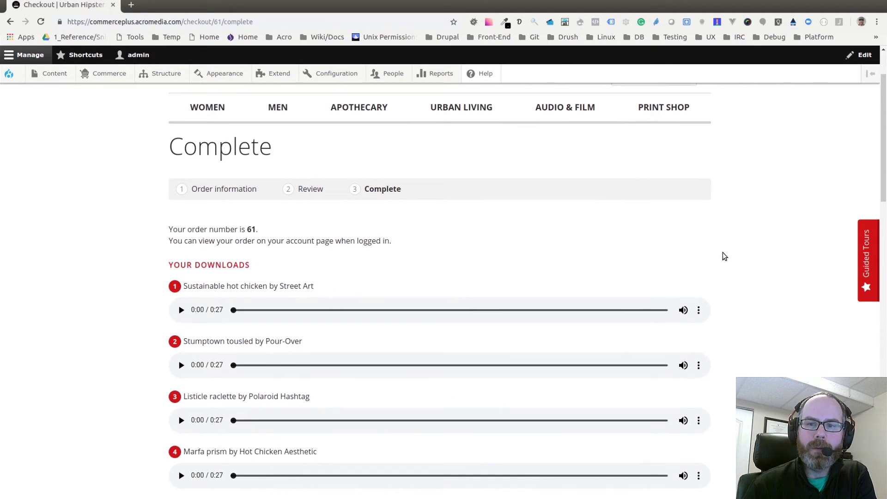
scroll(601, 277, "down", 2)
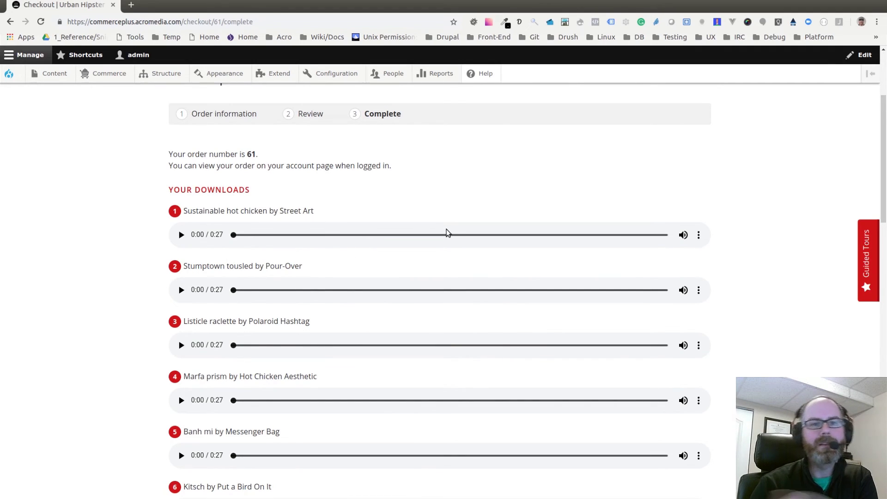
scroll(432, 226, "down", 2)
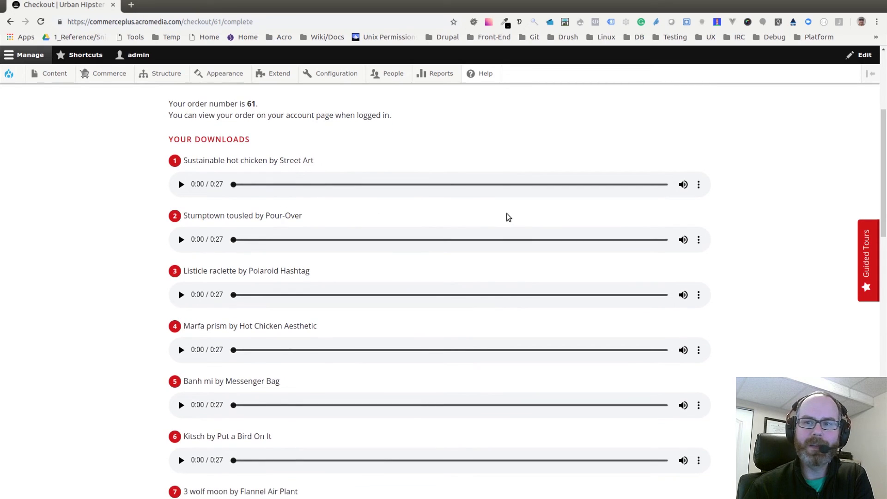
left_click(699, 185)
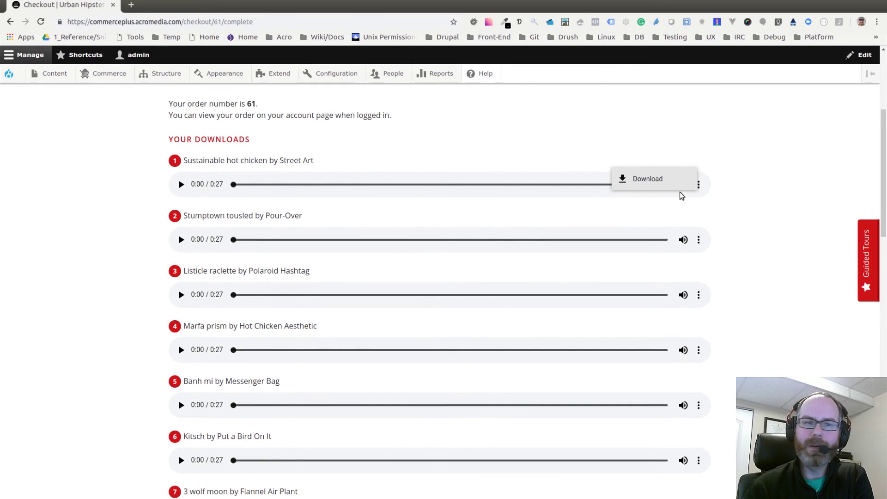
left_click(736, 169)
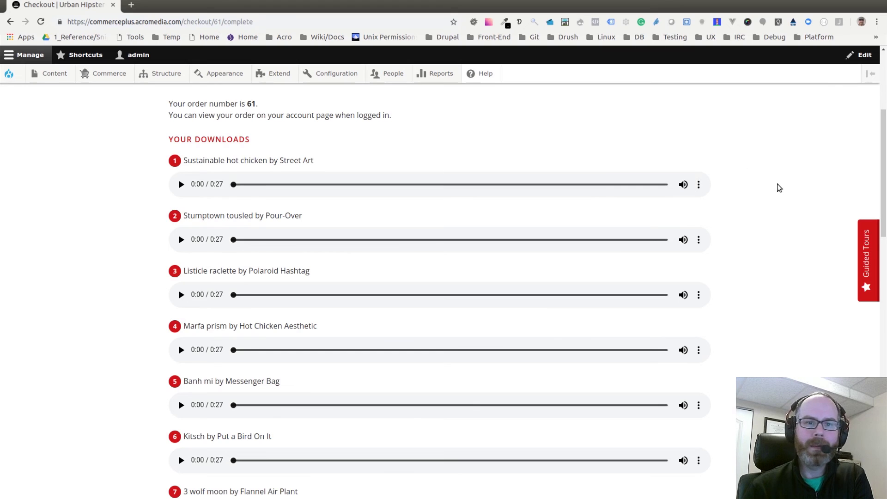